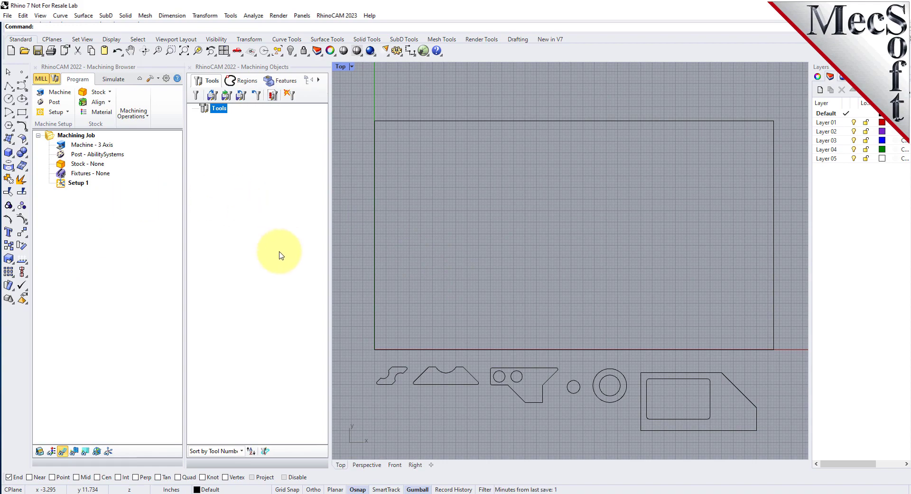
Close the Machining Objects and Machining Browser windows and load the RhinoCAM 2023 NEST module.
left_click(189, 67)
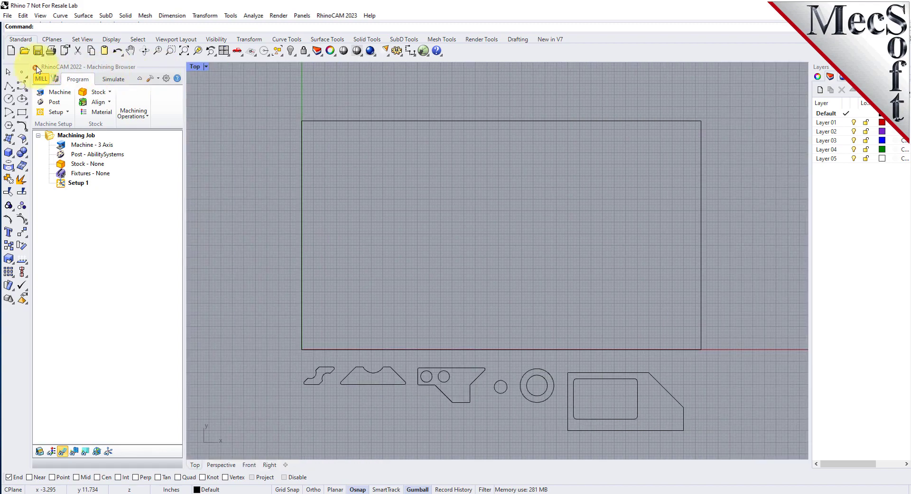
left_click(36, 67)
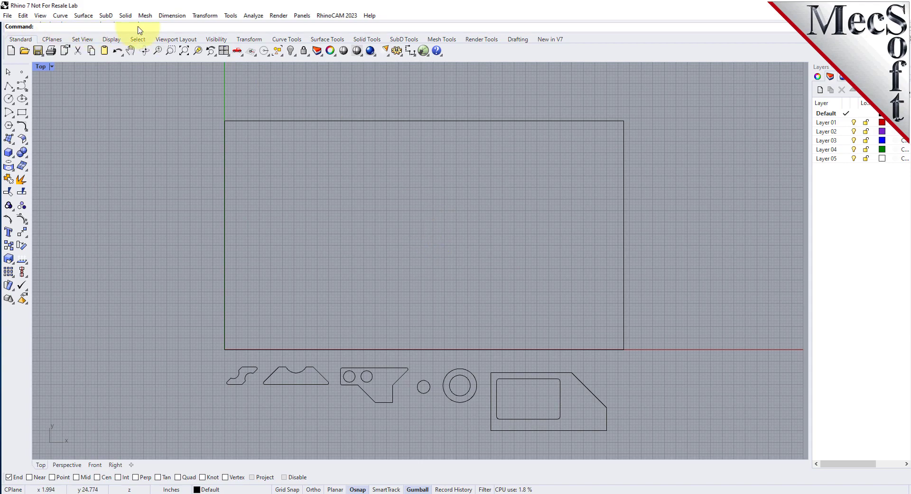
left_click(355, 17)
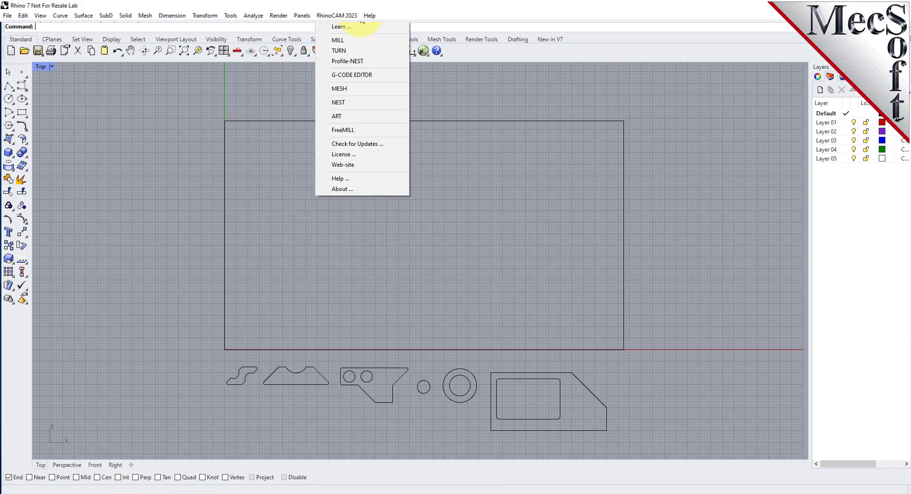
left_click(349, 102)
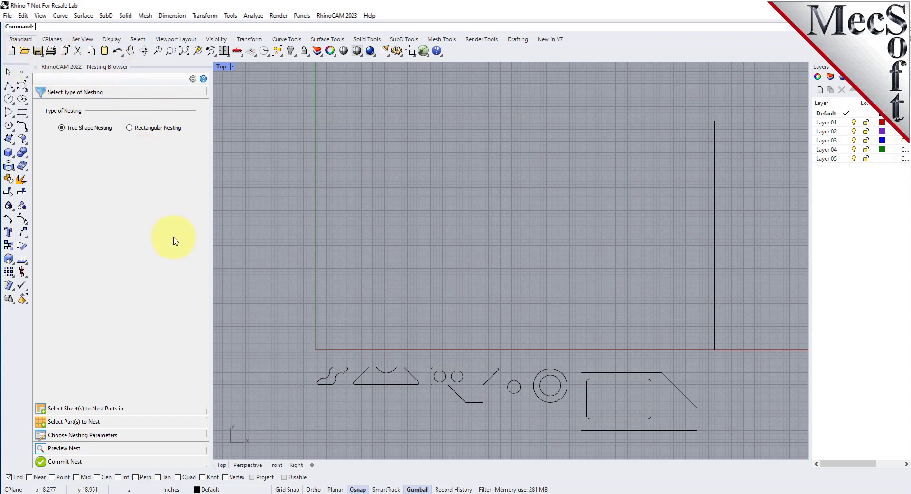
Review the nesting workflow pages from sheet selection to Commit Nest, widen the Nesting Browser slightly, and return to the nesting type page.
left_click(90, 409)
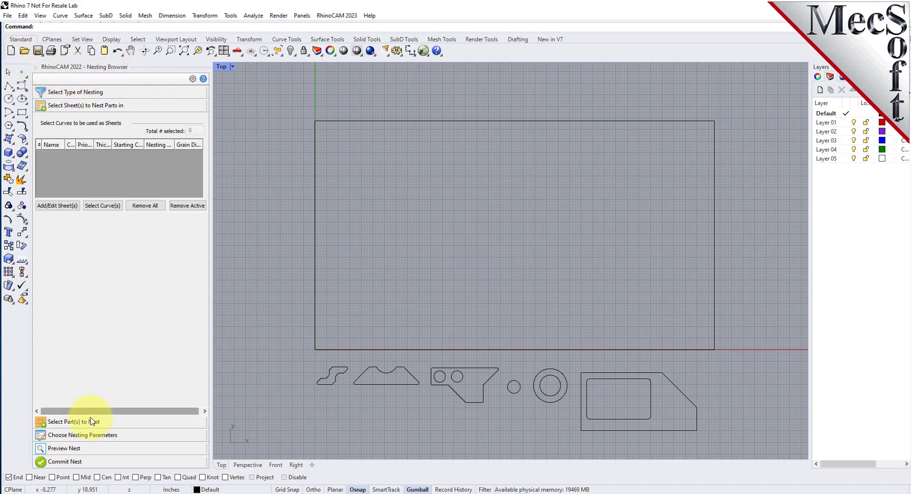
left_click(93, 422)
left_click(95, 434)
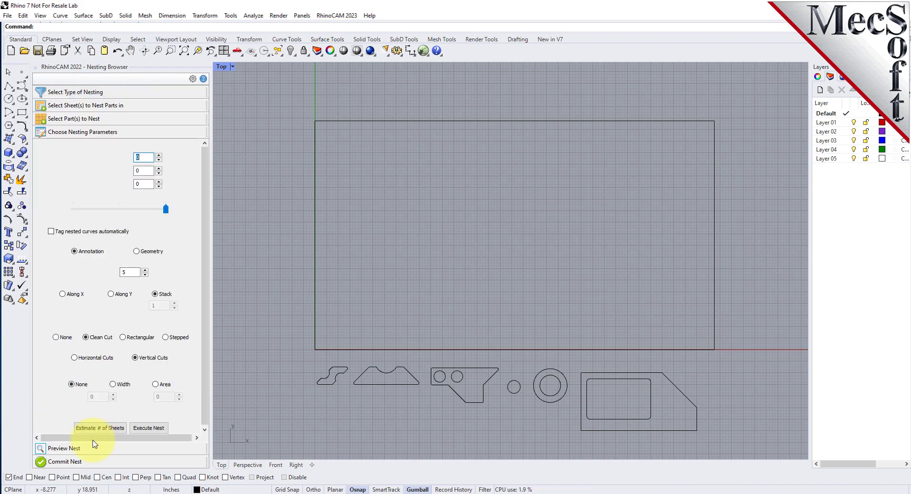
left_click(84, 449)
left_click(82, 459)
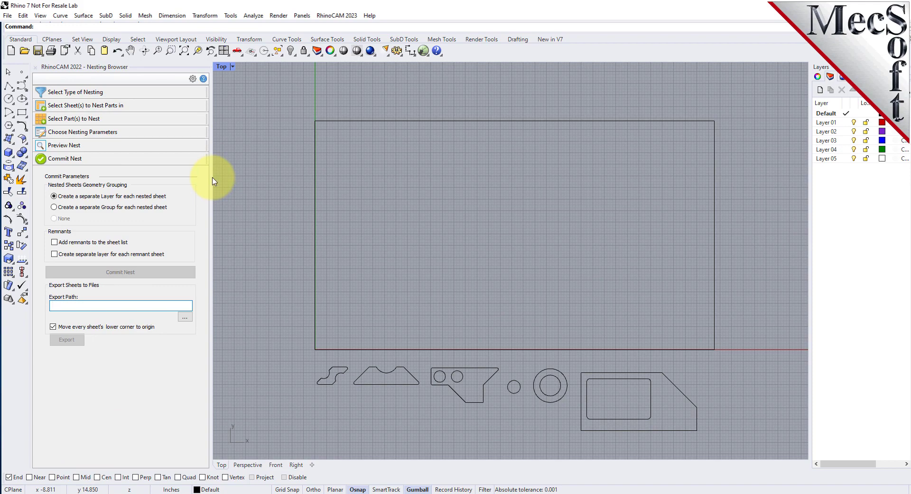
mouse_move(210, 175)
left_mouse_down()
mouse_move(274, 181)
mouse_move(220, 181)
left_mouse_up()
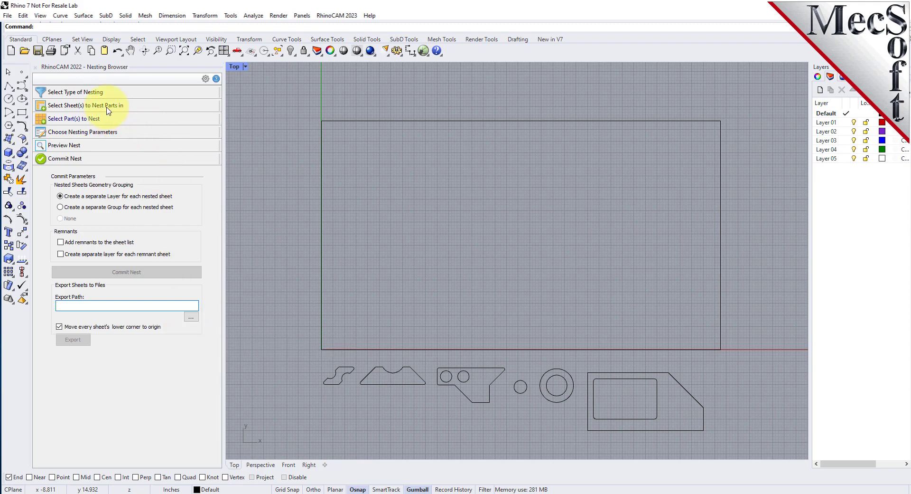
left_click(101, 93)
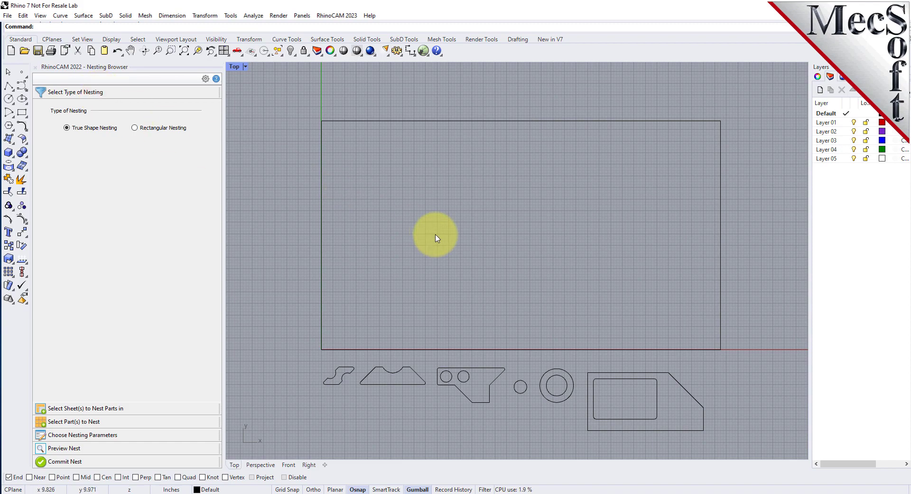
Locate RectangularNESTQuickStartTutorial-R7.3dm in the QuickStart\RhinoCAM folder and leave the file browser without opening it.
left_click(23, 52)
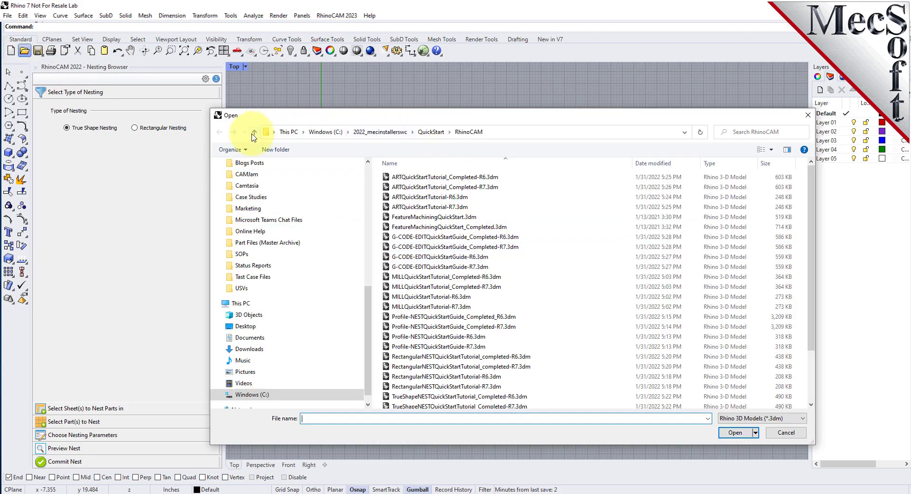
left_click(529, 133)
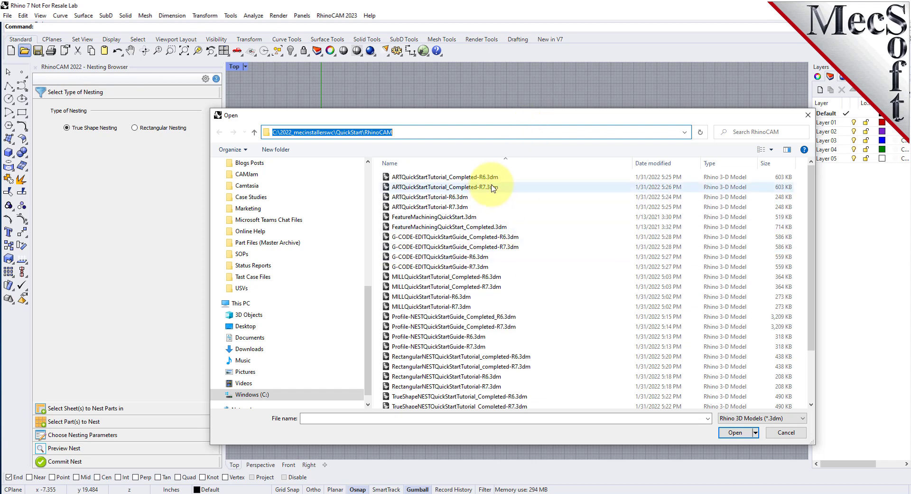
scroll(492, 185, "down", 3)
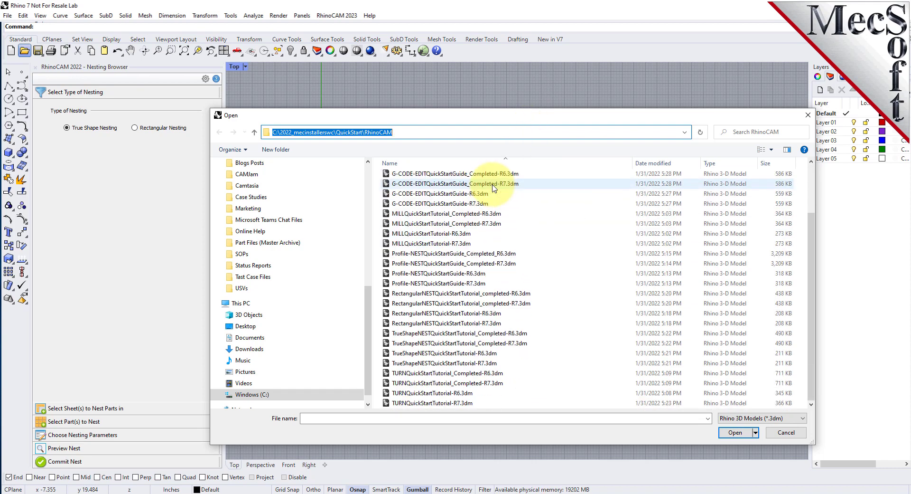
left_click(446, 323)
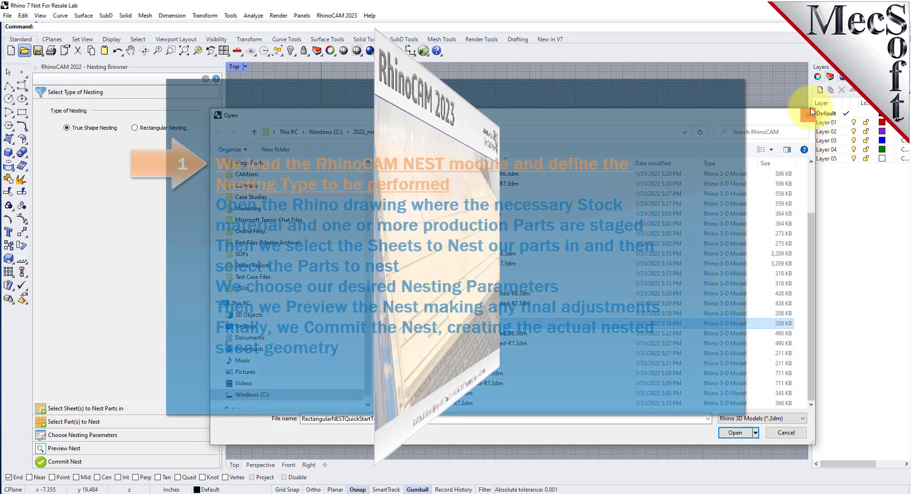
left_click(809, 114)
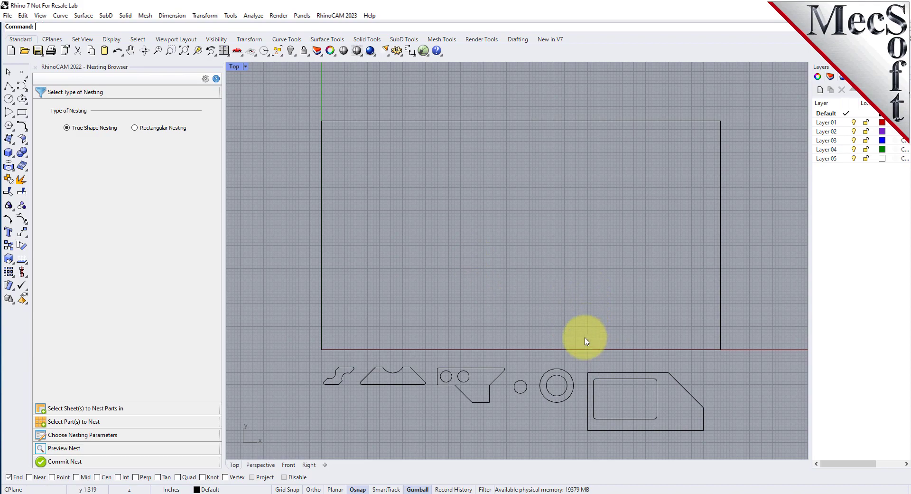
Examine the large rectangular sheet outline and the row of part curves below it in the Top view.
scroll(587, 336, "up", 1)
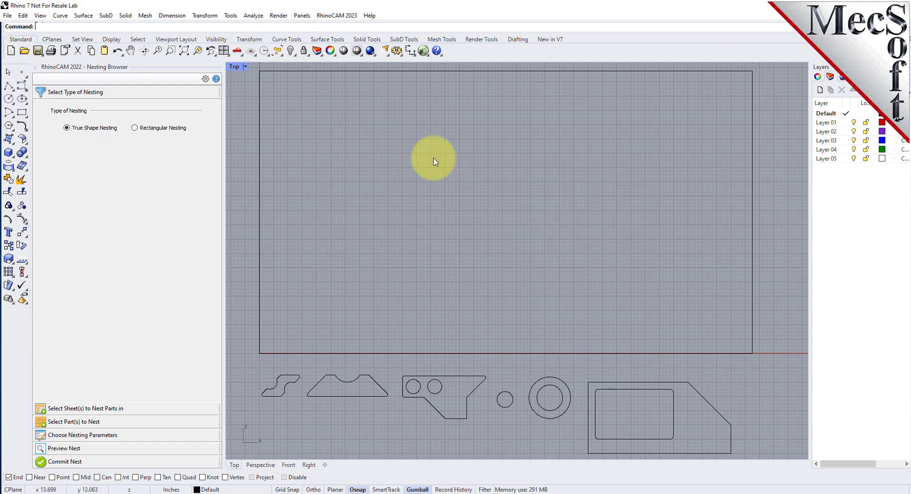
left_click(429, 71)
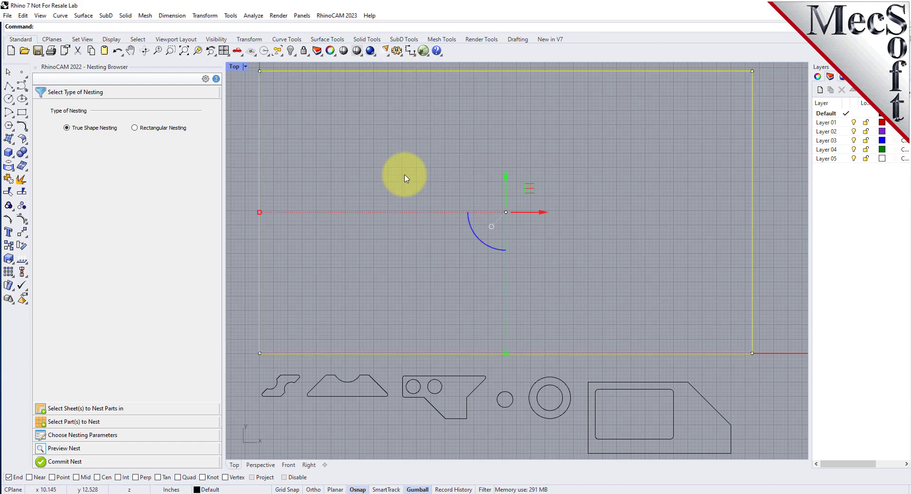
left_click(560, 152)
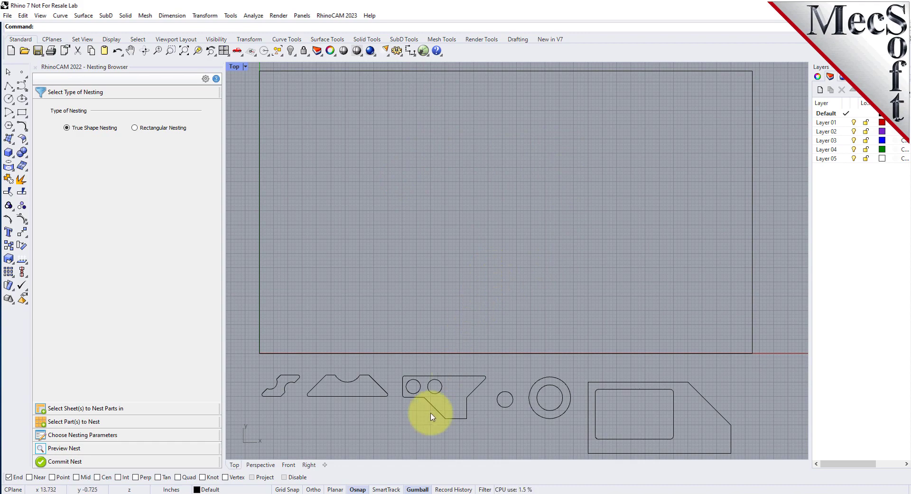
left_click_drag(246, 449, 754, 382)
left_click(731, 416)
left_click(762, 385)
scroll(506, 261, "up", 2)
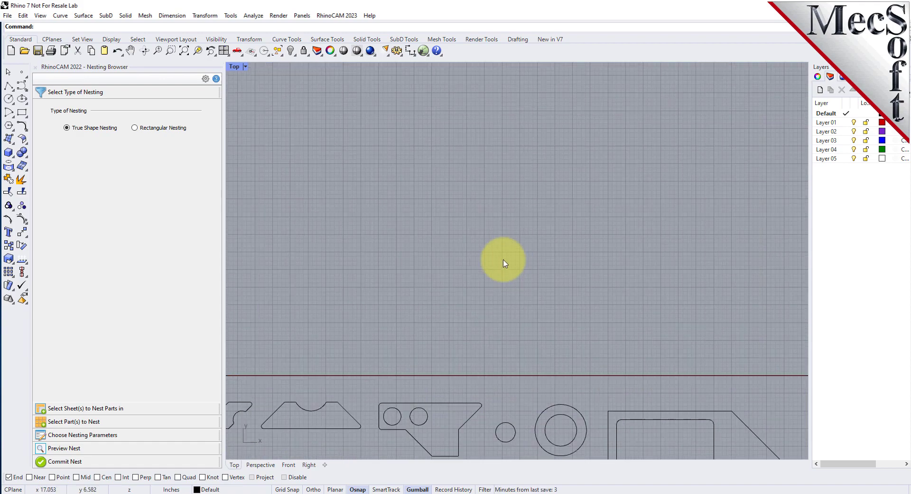
scroll(504, 262, "down", 4)
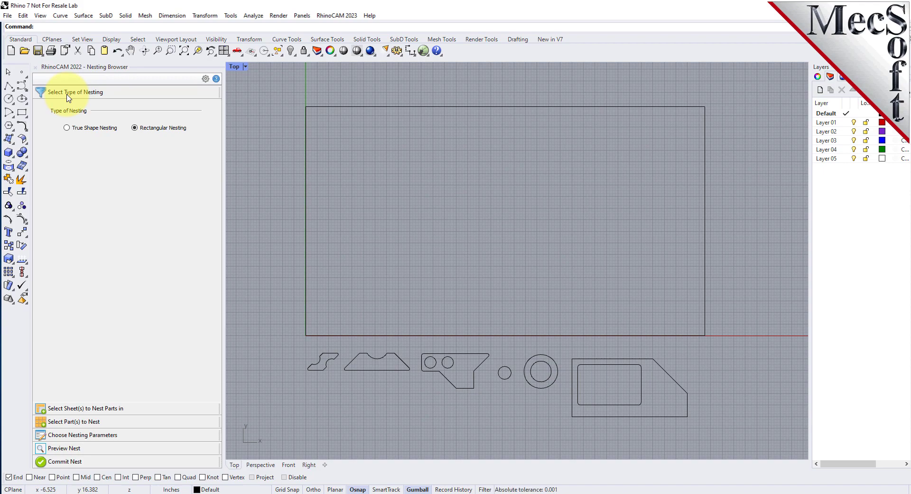
Choose Rectangular Nesting as the nesting type and read the help topic comparing True Shape and Rectangular Nesting.
left_click(75, 128)
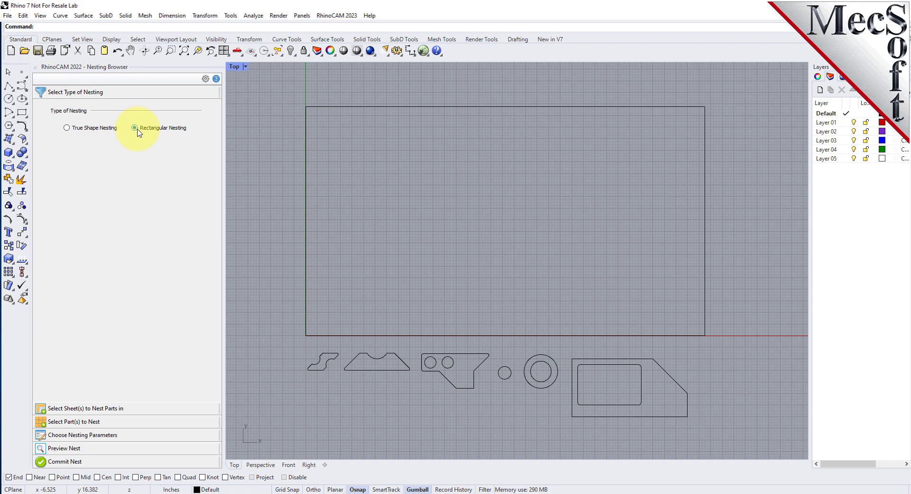
left_click(216, 80)
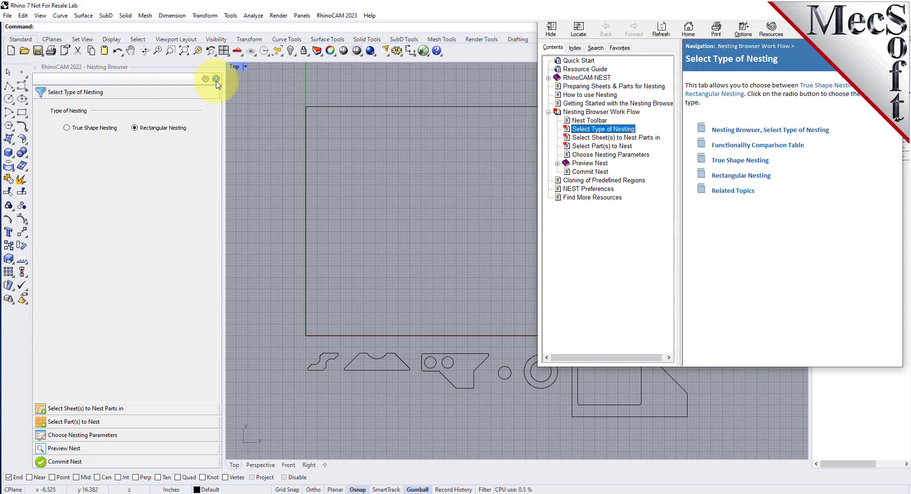
left_click(767, 173)
scroll(769, 172, "down", 8)
scroll(768, 171, "down", 10)
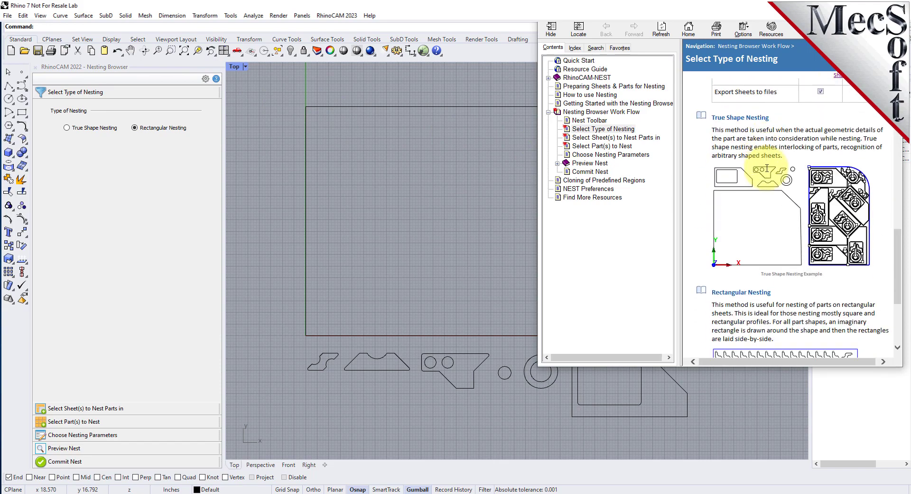
key("alt+F4")
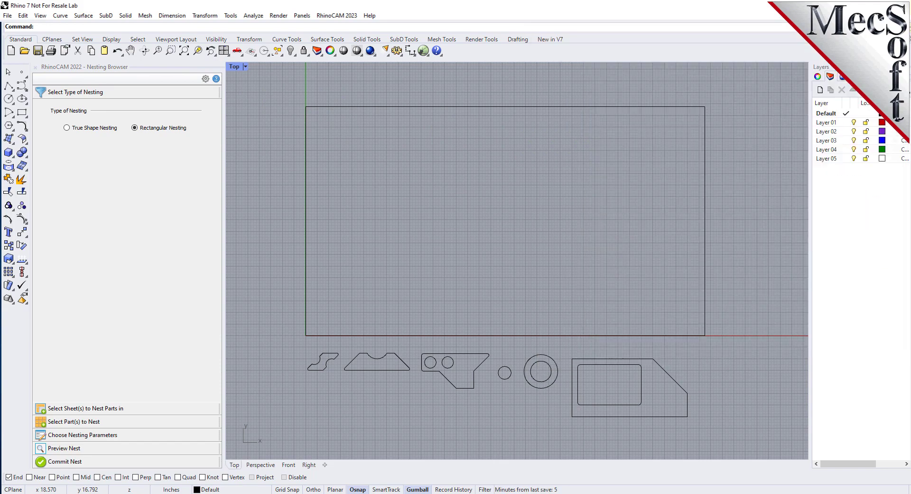
Add the large rectangle as the sheet to nest parts in.
left_click(102, 409)
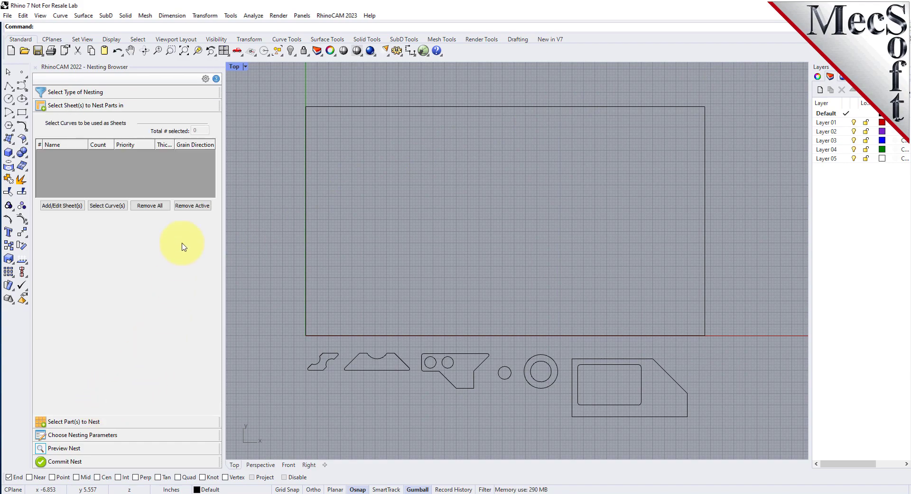
left_click(102, 207)
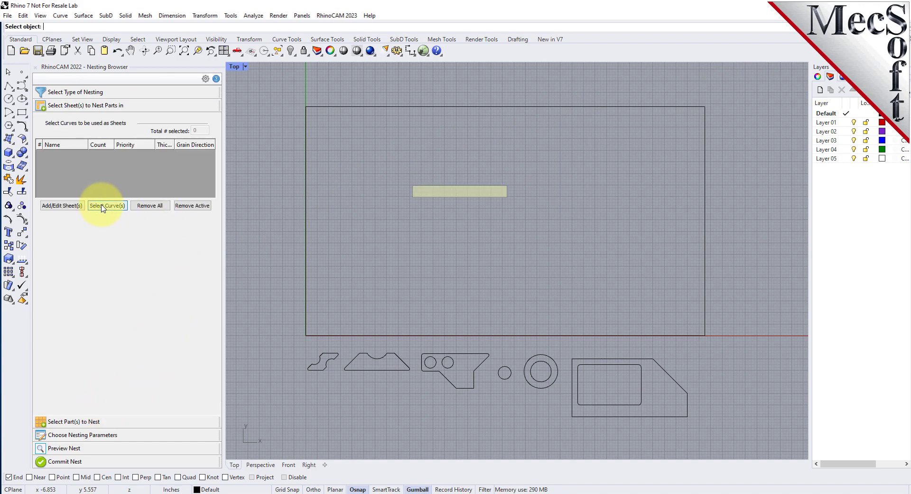
left_click(389, 108)
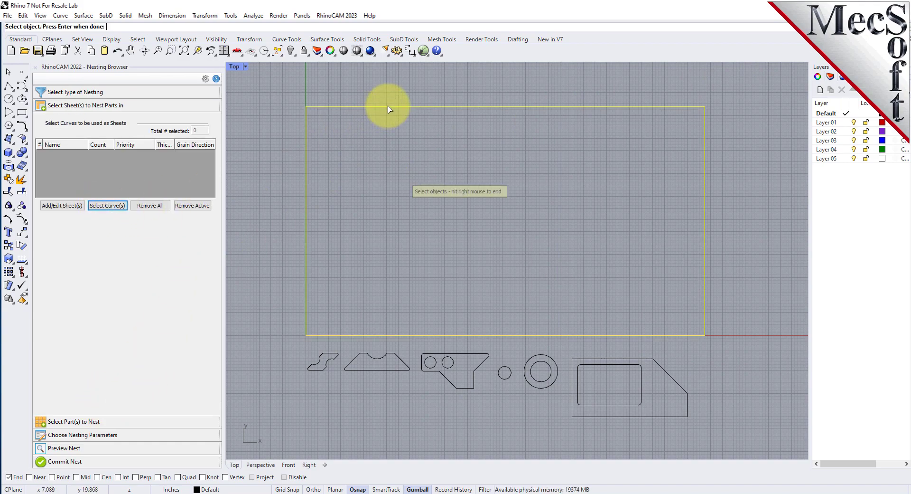
right_click(378, 117)
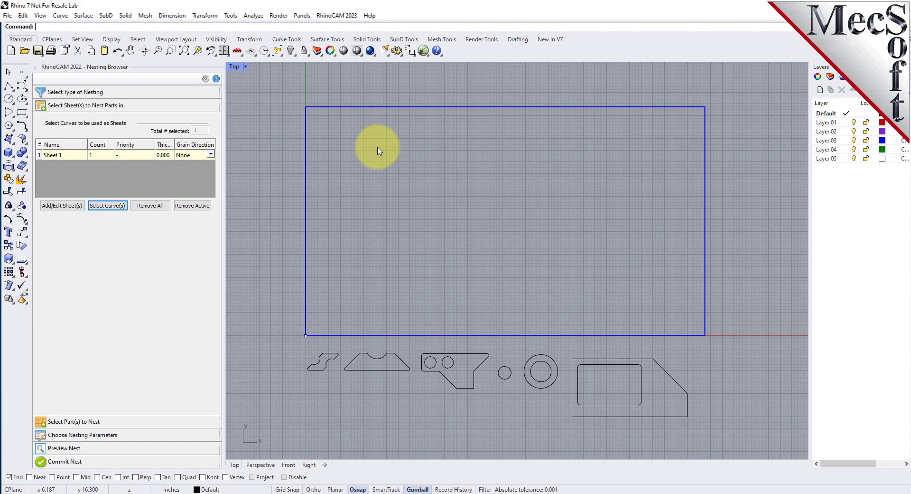
Set the count of Sheet 1 to 2.
left_click(42, 157)
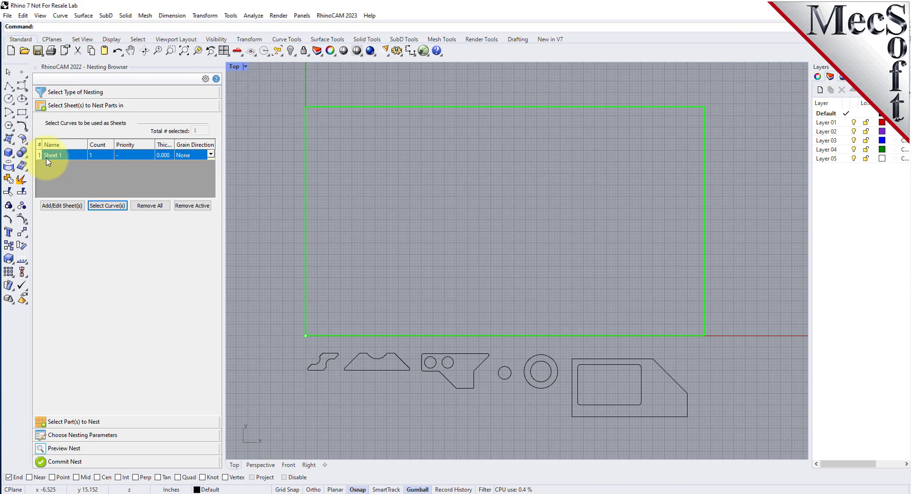
left_click(103, 155)
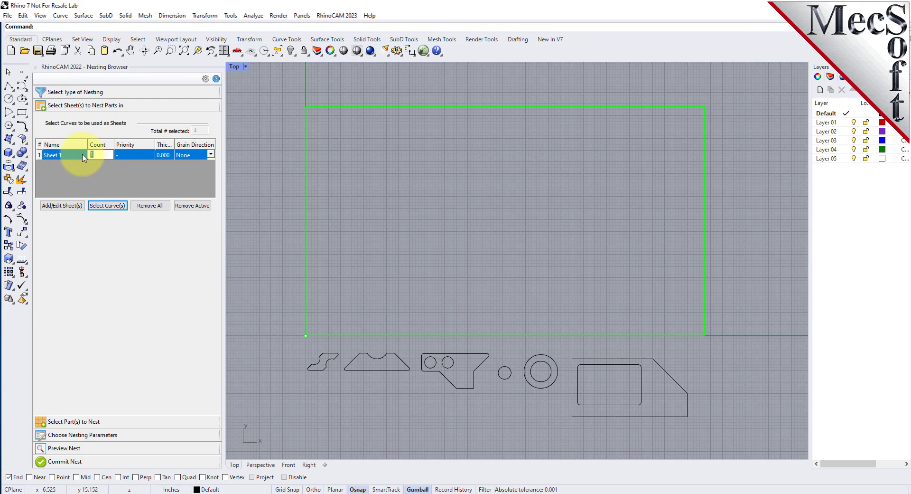
key("BackSpace")
type("2")
key("Return")
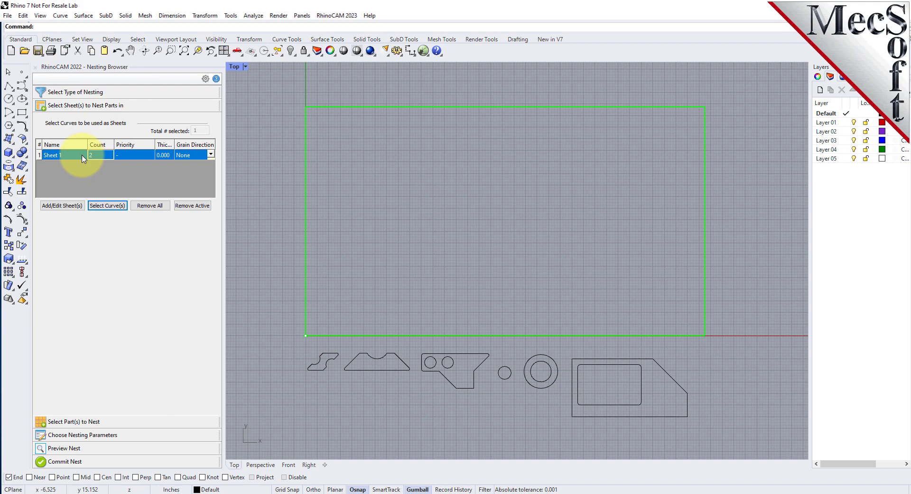
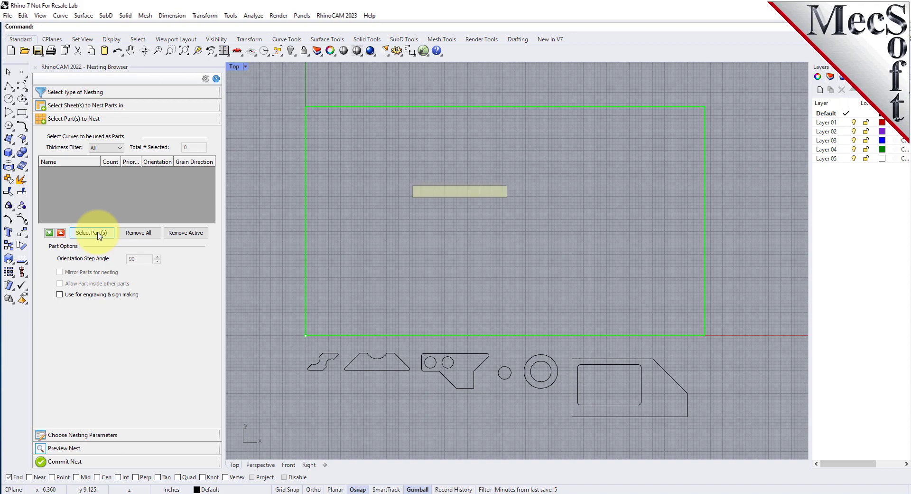
Add all the curves below the sheet as parts to nest and highlight Part 1 through Part 4 to identify their geometry.
left_click_drag(268, 445, 750, 344)
right_click(712, 364)
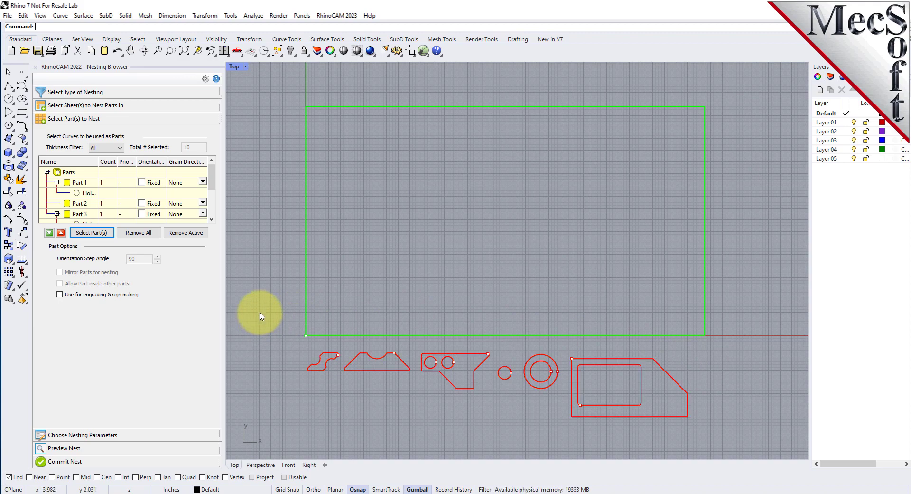
left_click(79, 182)
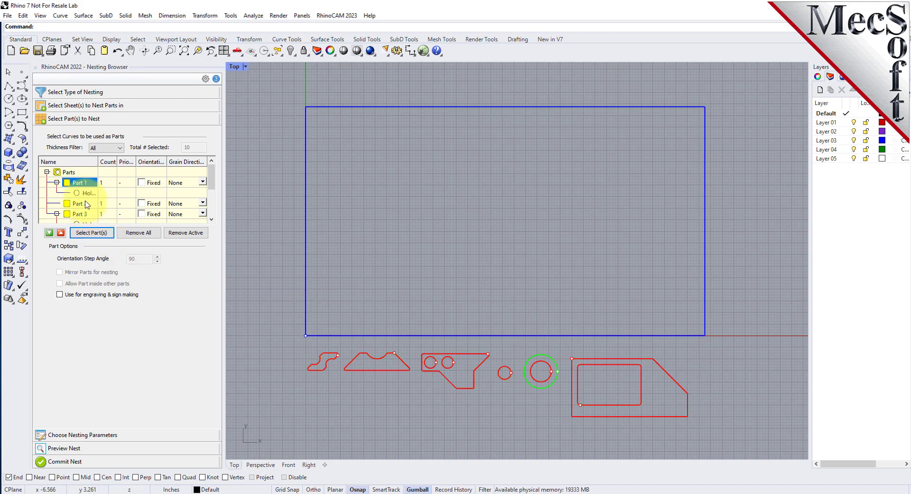
left_click(86, 204)
scroll(86, 202, "down", 2)
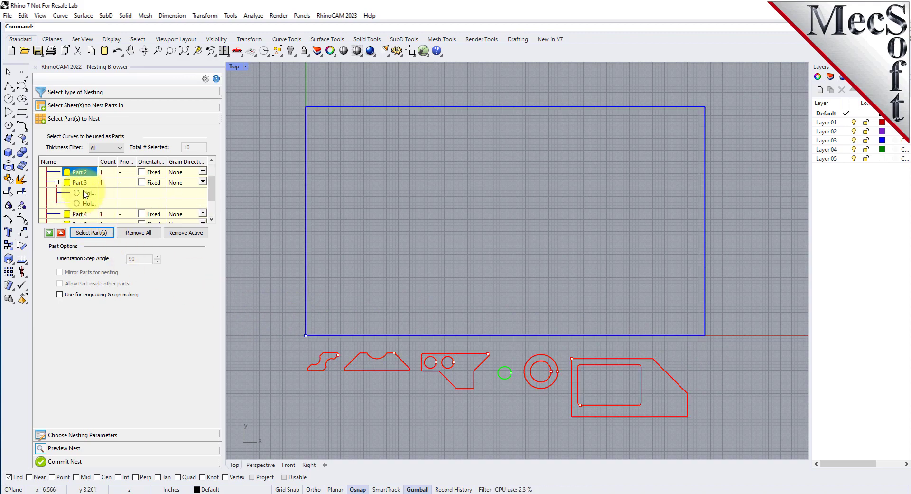
scroll(87, 188, "up", 1)
left_click(87, 184)
left_click(85, 214)
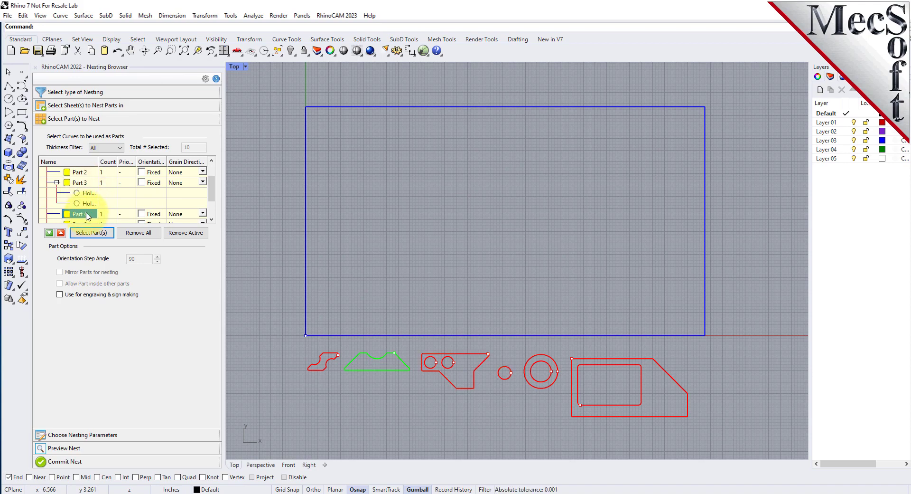
Highlight Part 3 with its two holes and Part 6 with its hole to identify their geometry in the drawing.
left_click(87, 185)
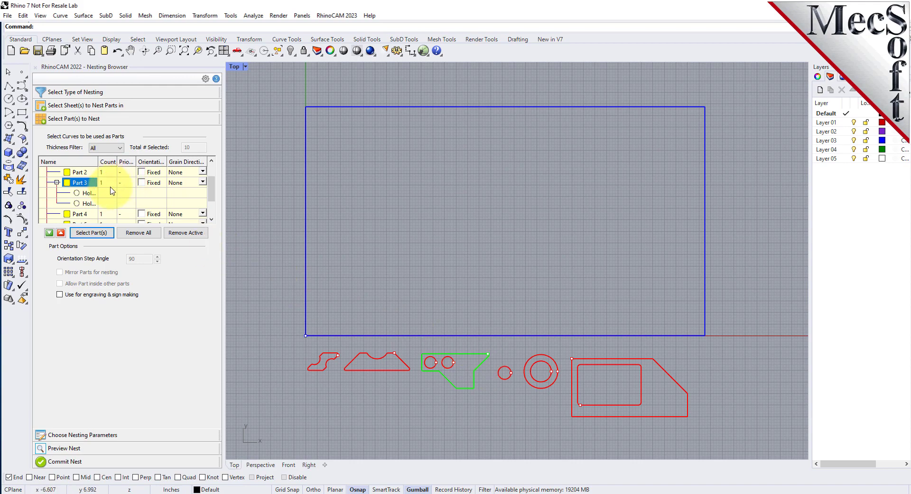
left_click(87, 203)
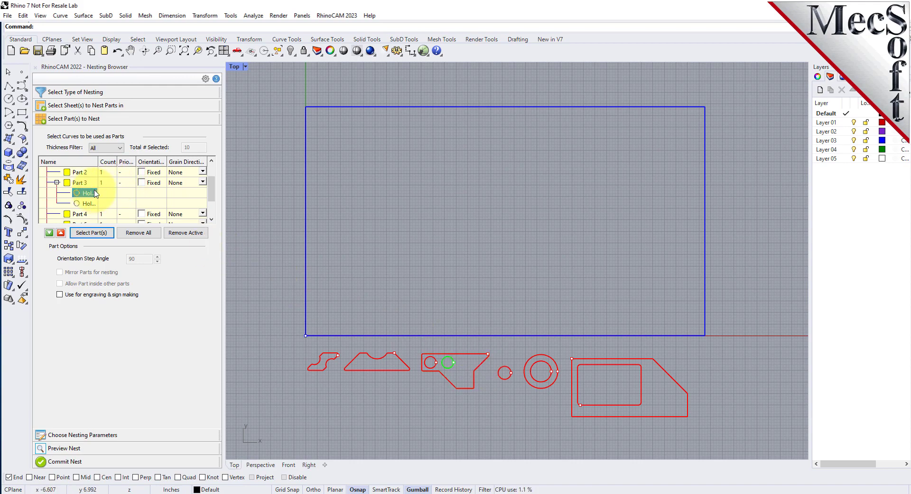
scroll(87, 205, "down", 1)
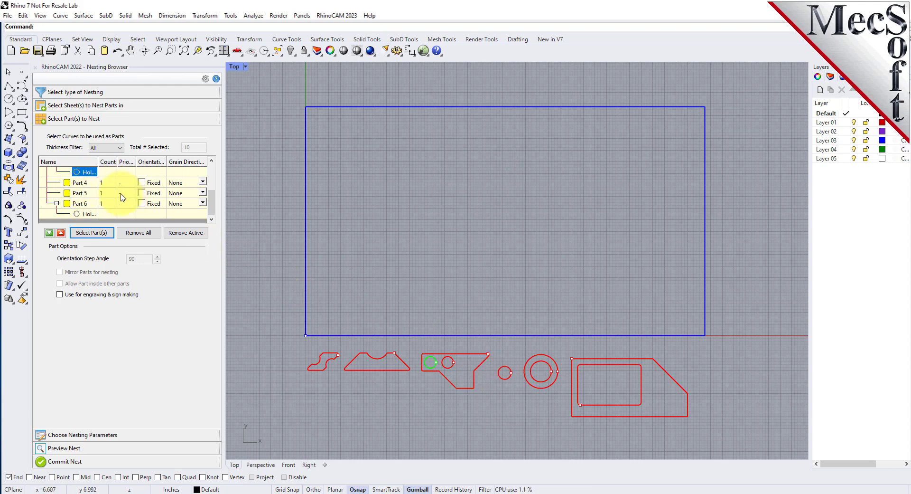
left_click(83, 203)
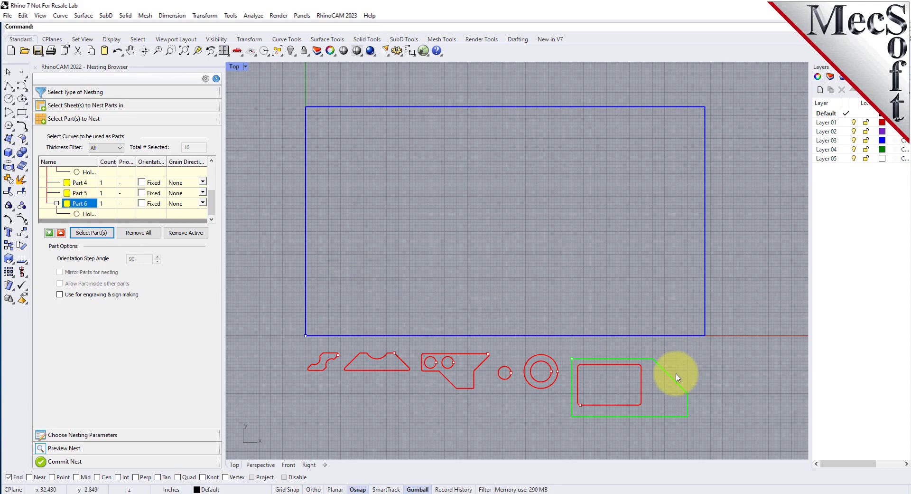
left_click(87, 214)
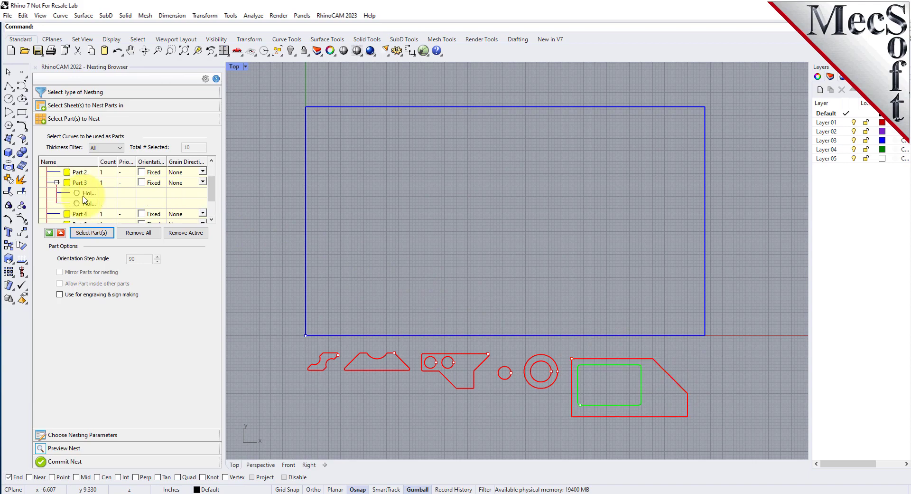
scroll(88, 213, "up", 1)
left_click(88, 194)
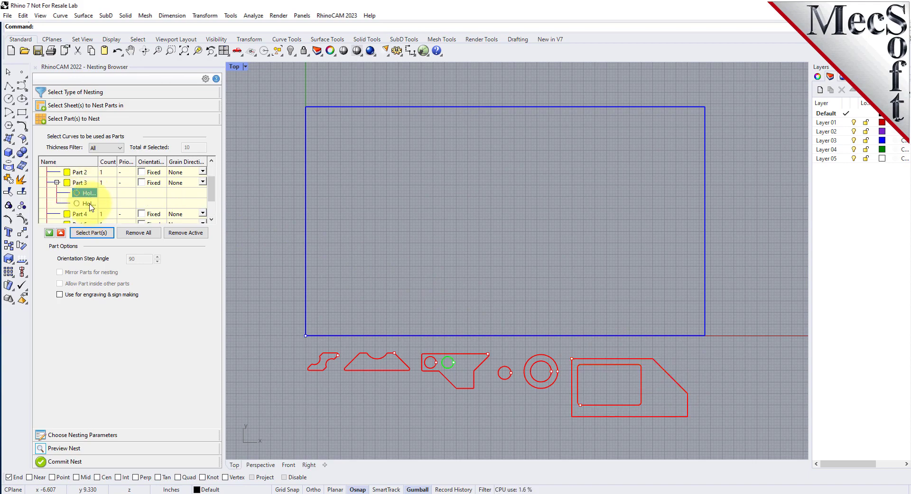
left_click(89, 203)
left_click(90, 193)
left_click(92, 204)
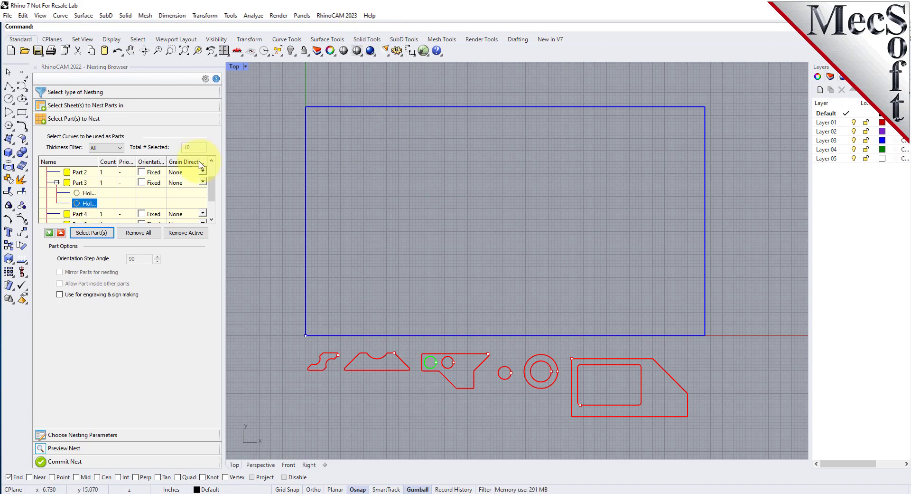
Set the count of Part 2 to 50 and make all other parts' counts the same.
left_click(109, 171)
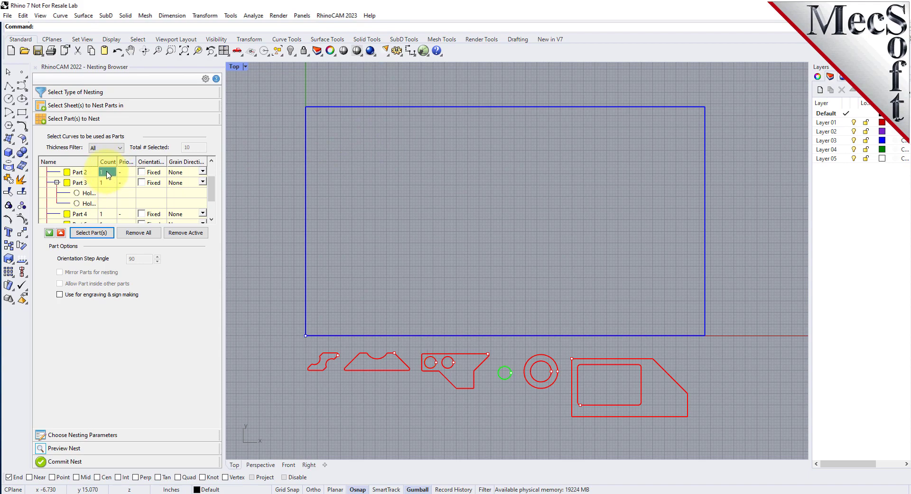
type("50")
right_click(108, 175)
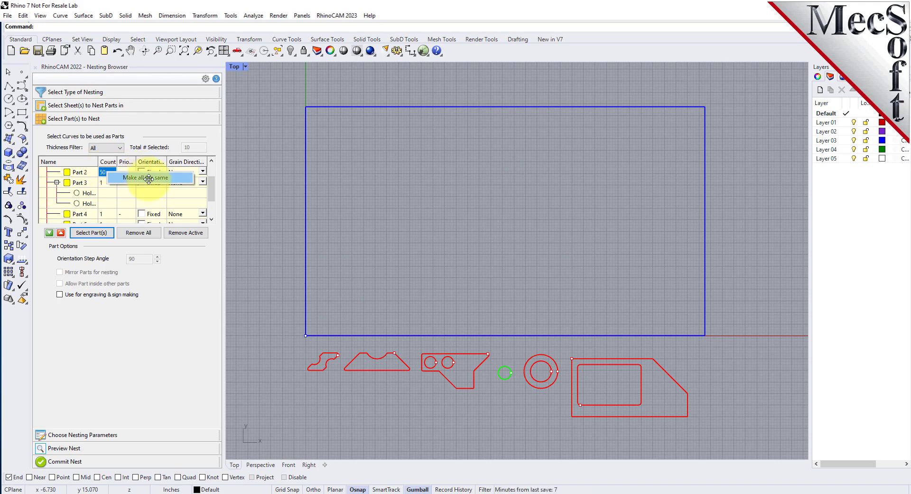
left_click(180, 178)
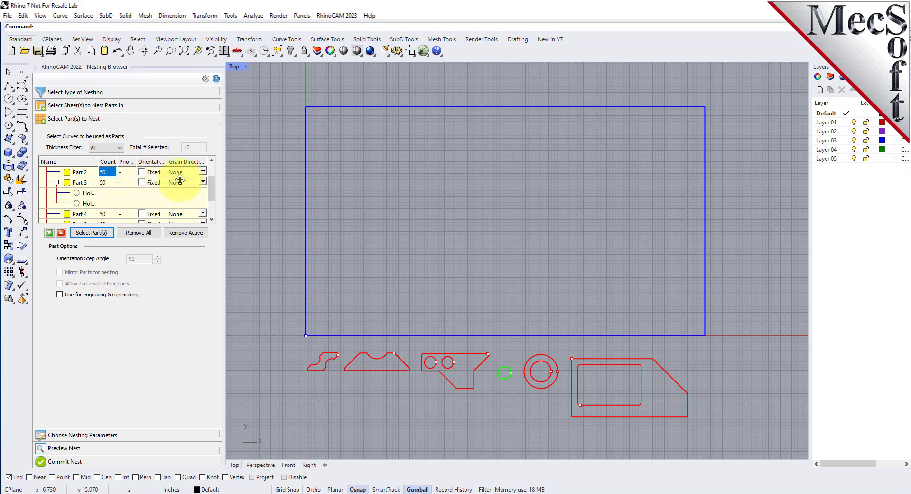
scroll(125, 184, "down", 1)
scroll(123, 183, "up", 2)
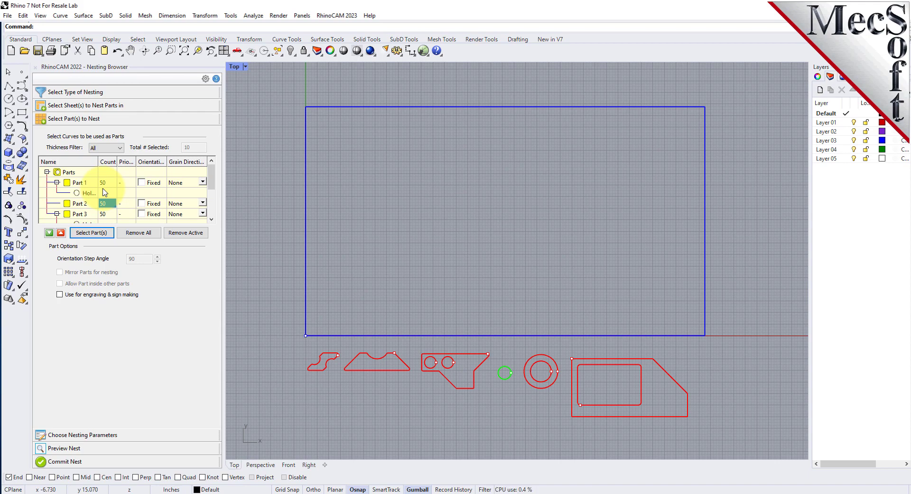
Set the nesting distances to 0.15 from part to part and 0.25 from part to sheet.
left_click(75, 434)
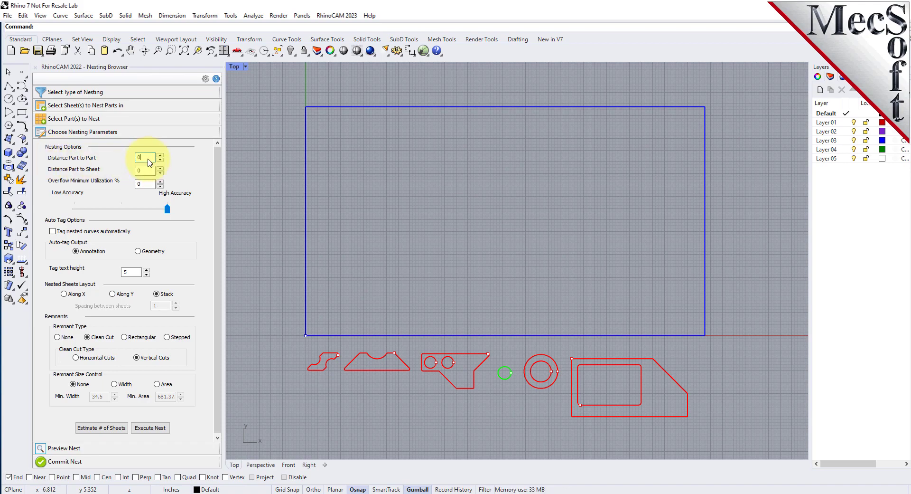
type("0")
left_click(149, 172)
Estimate the number of sheets required and update the count of Sheet 1 with the estimate.
left_click(121, 430)
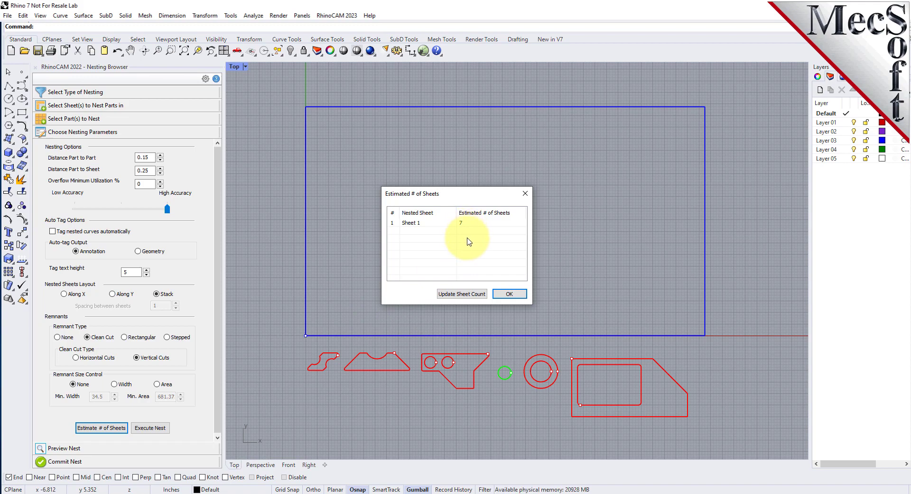
left_click(463, 299)
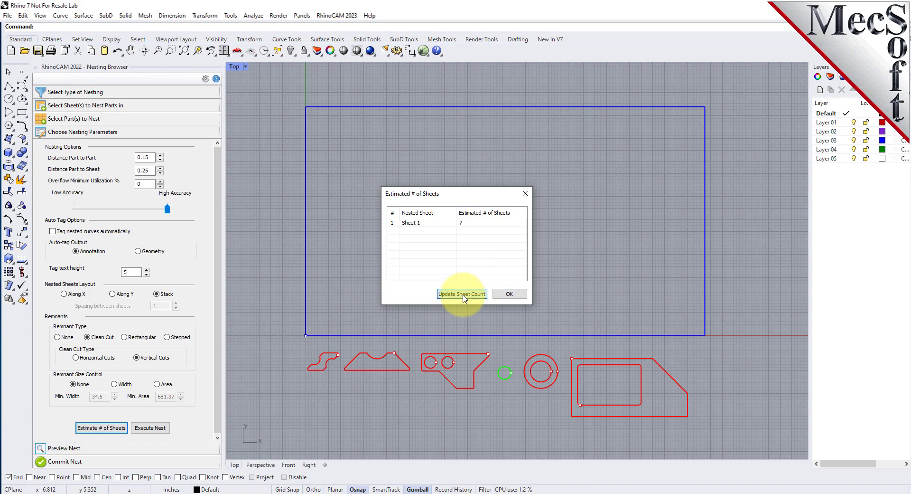
left_click(492, 287)
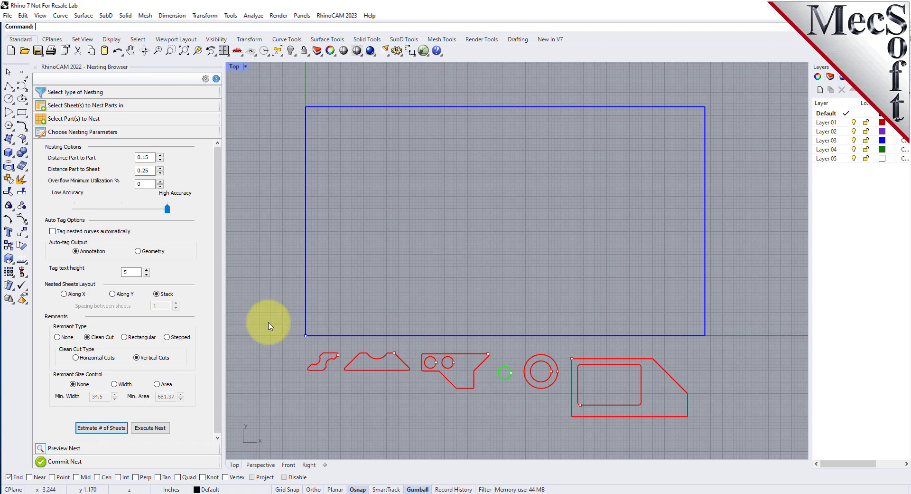
Execute the nest and preview the nested sheets one by one through Sheet 1-7.
left_click(151, 428)
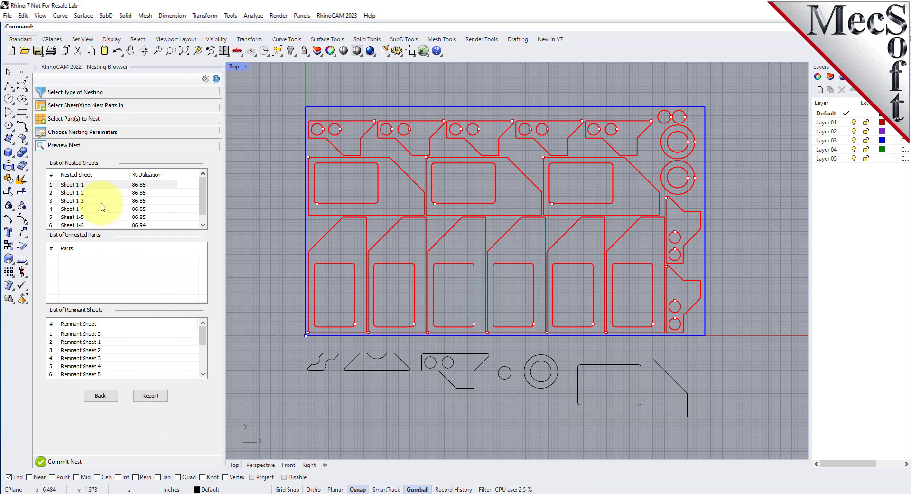
left_click(79, 193)
key("Down")
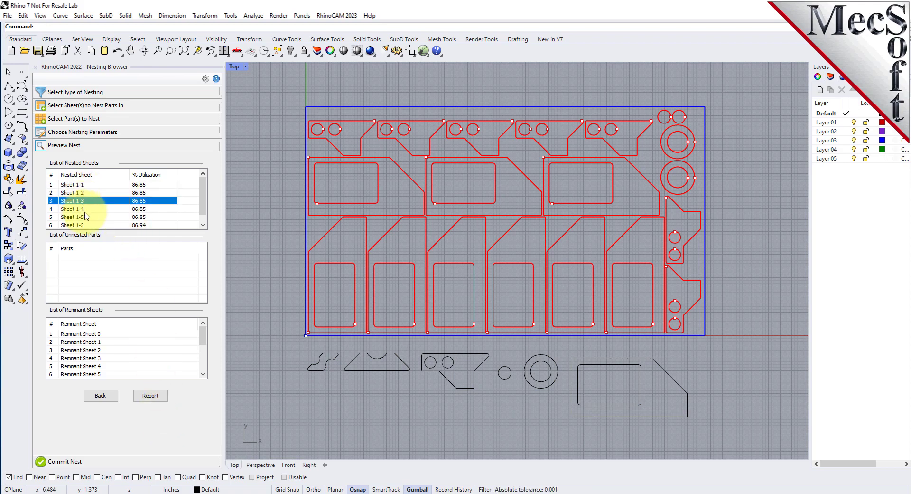
key("Down")
scroll(85, 213, "down", 1)
left_click(85, 209)
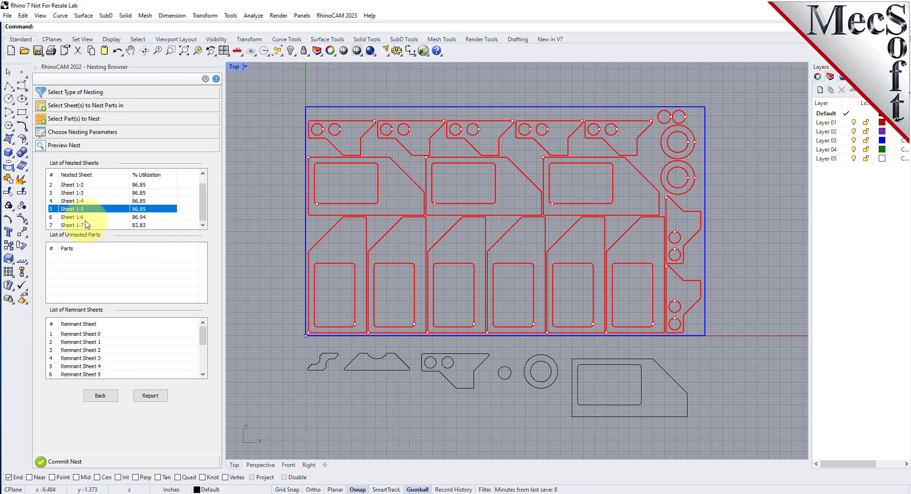
left_click(87, 225)
Review the nesting report for utilization and part counts per sheet, close it and preview Sheet 1-2.
left_click(150, 395)
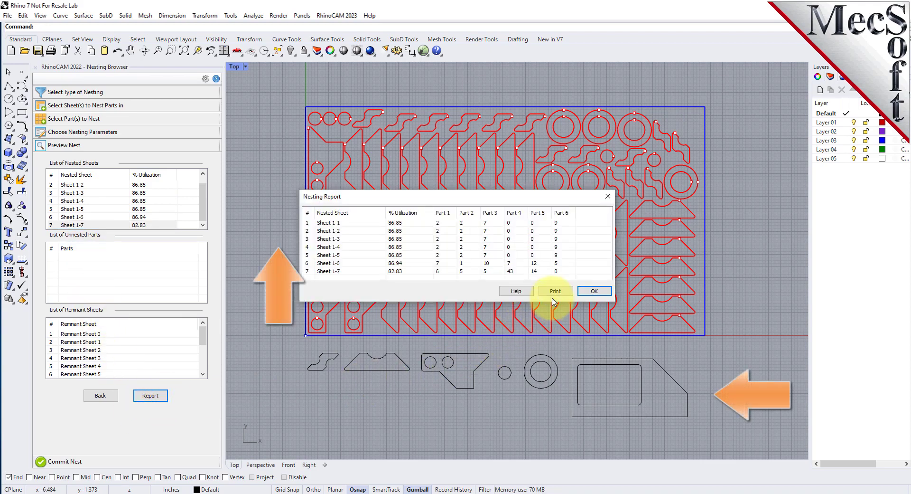
left_click(598, 295)
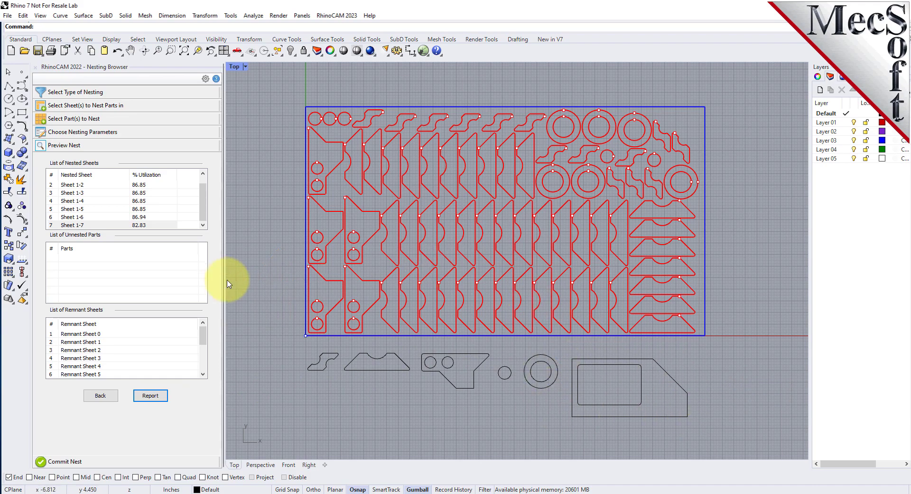
left_click(90, 187)
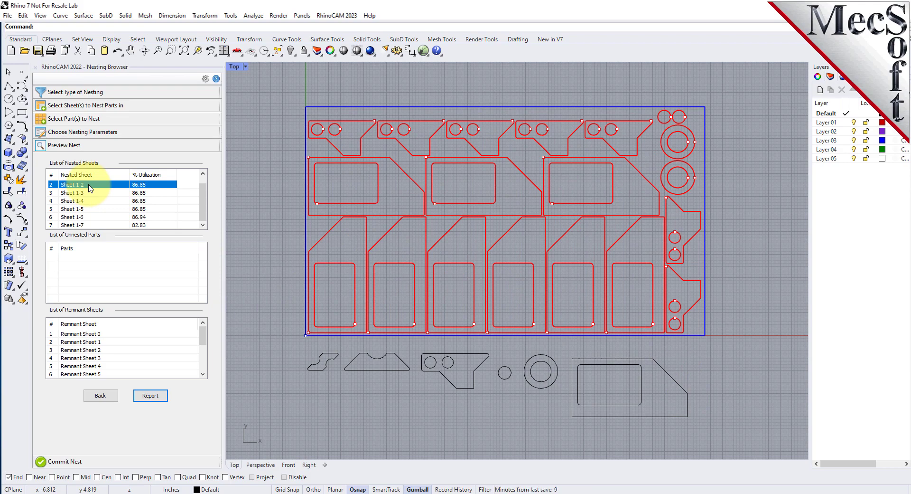
Set the grain direction of Sheet 1 to Along X.
left_click(108, 106)
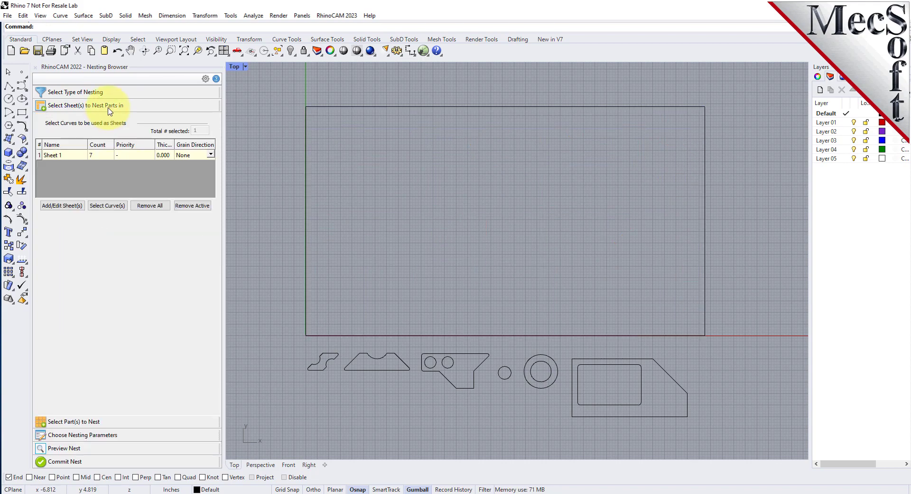
left_click(211, 155)
left_click(211, 156)
left_click(204, 174)
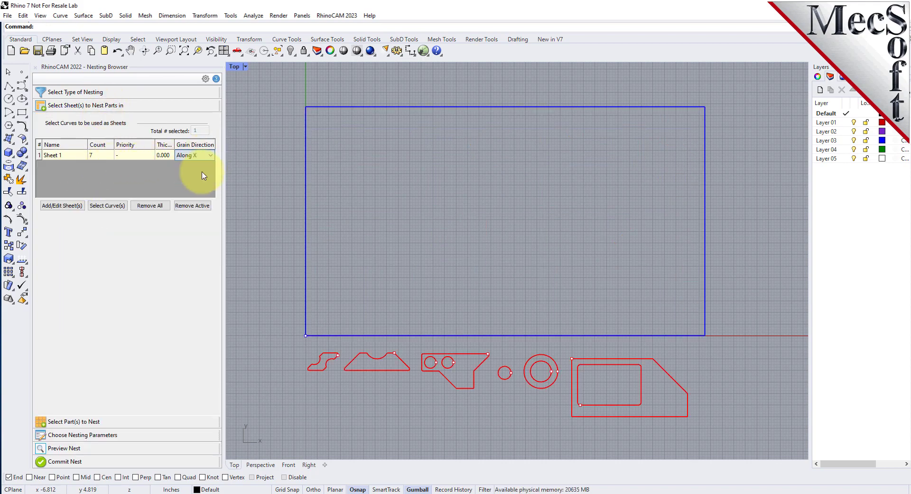
Set the grain direction of Part 6 to Along Y.
left_click(95, 422)
scroll(109, 200, "down", 2)
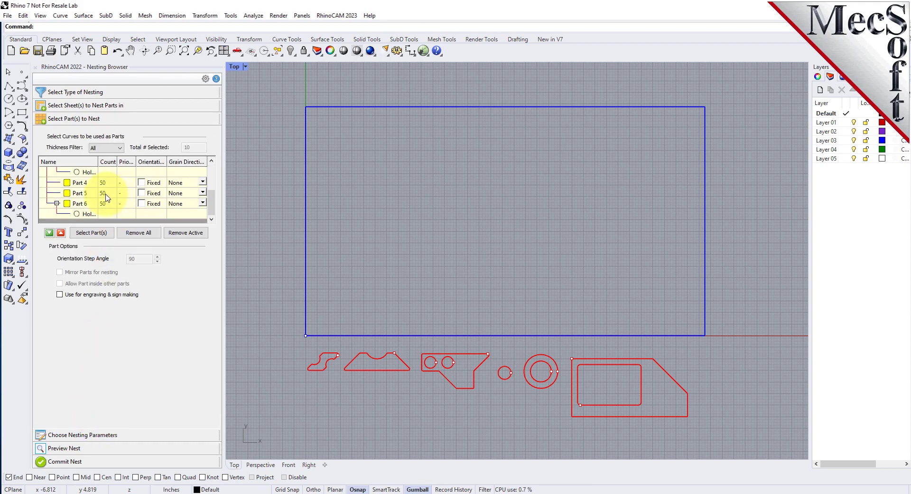
left_click(79, 203)
left_click(190, 203)
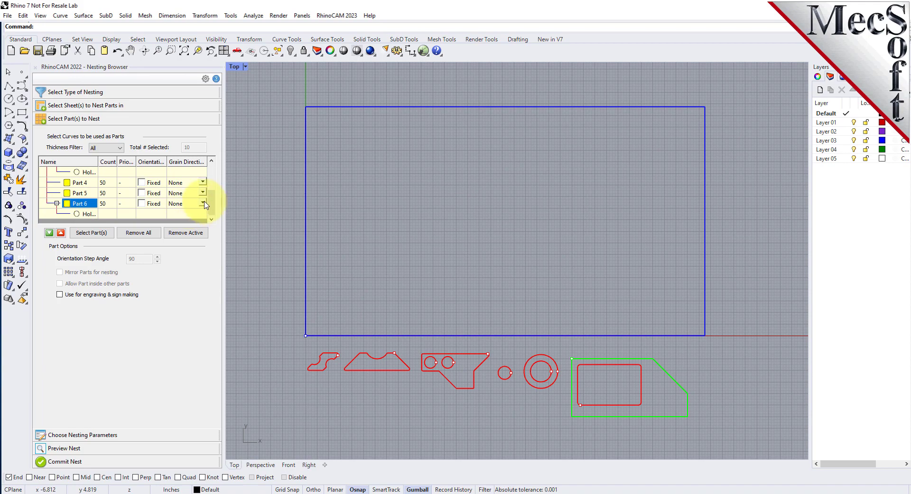
left_click(205, 204)
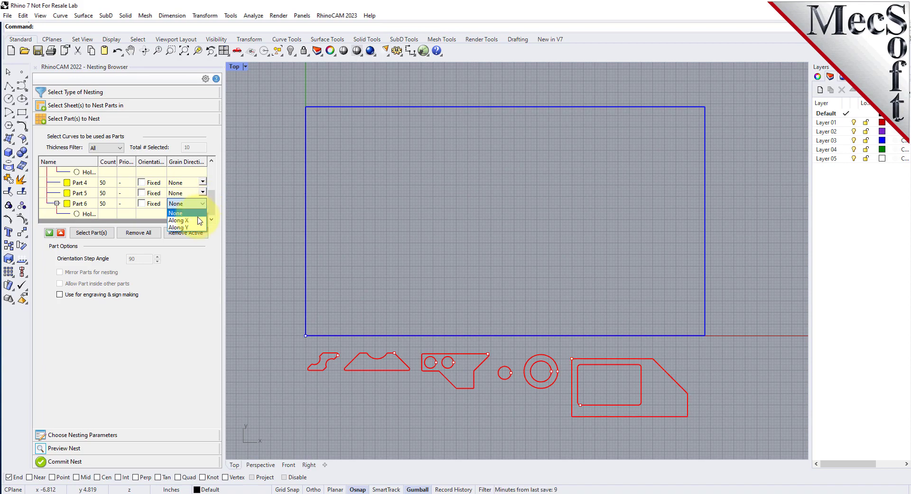
left_click(197, 229)
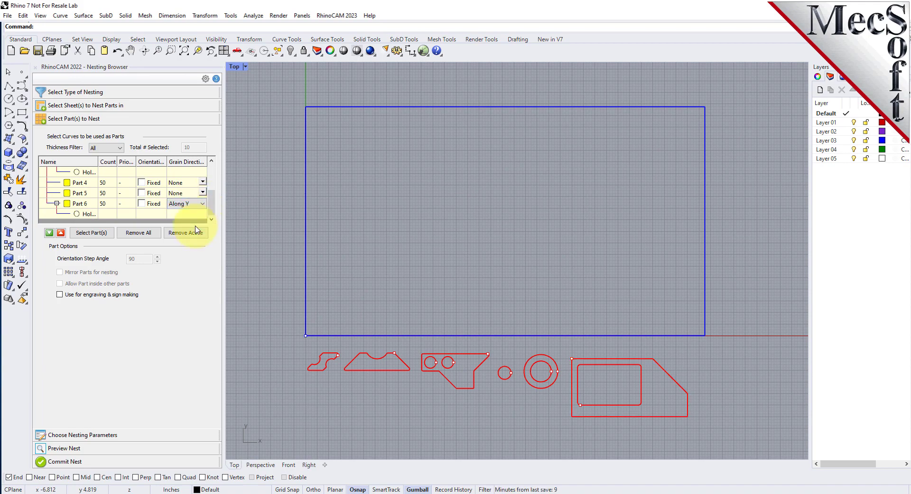
Execute the nest again with the grain directions applied and compare the layouts of Sheet 1-2 through Sheet 1-7.
left_click(102, 436)
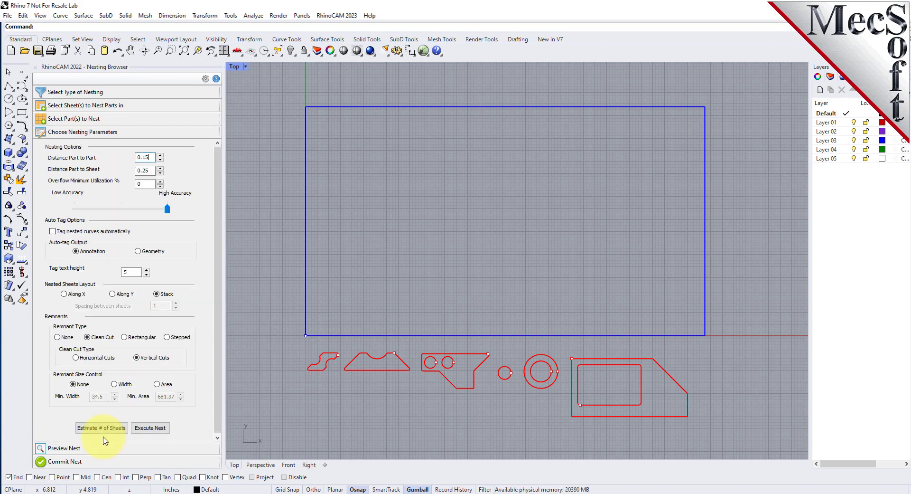
left_click(155, 429)
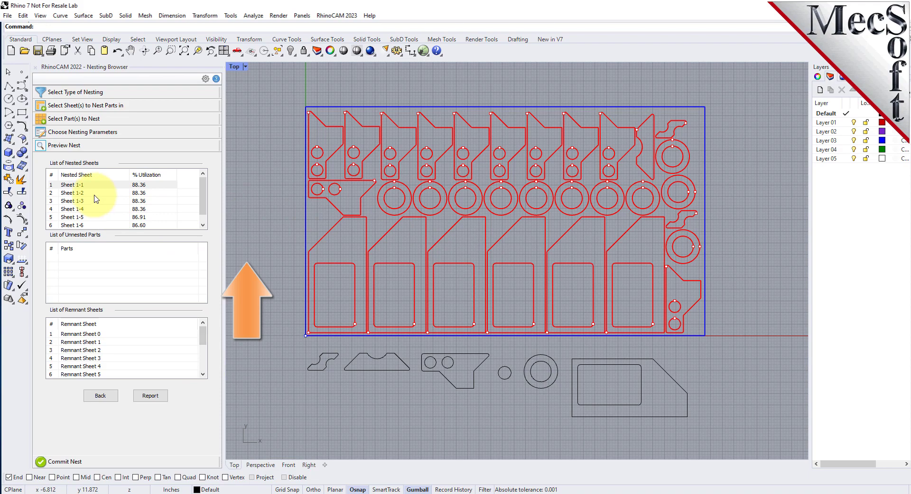
left_click(76, 193)
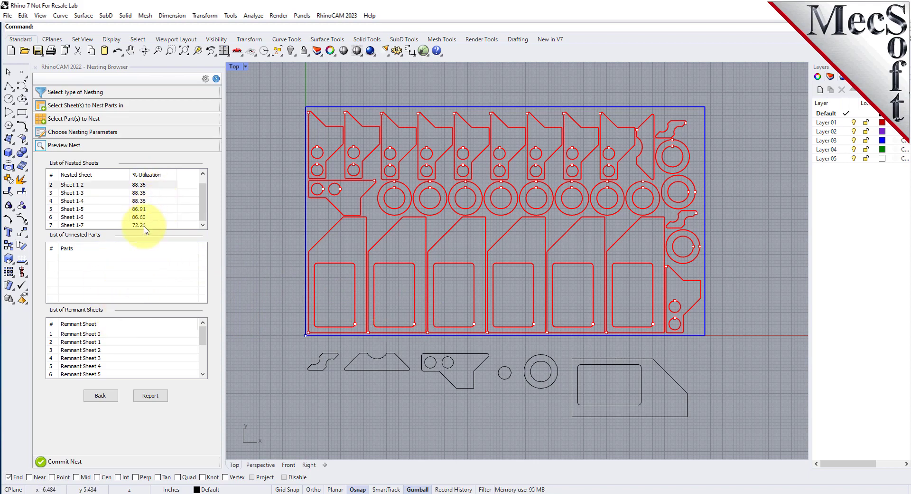
left_click(145, 228)
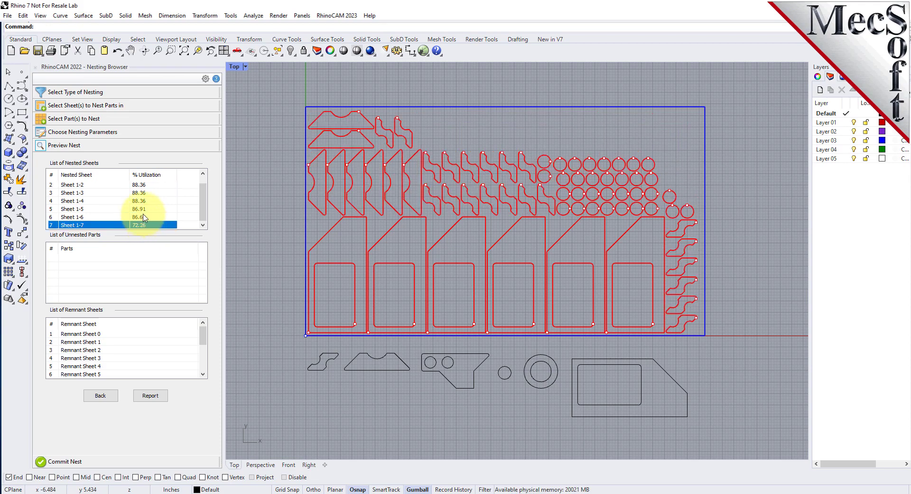
left_click(146, 217)
left_click(145, 200)
left_click(145, 193)
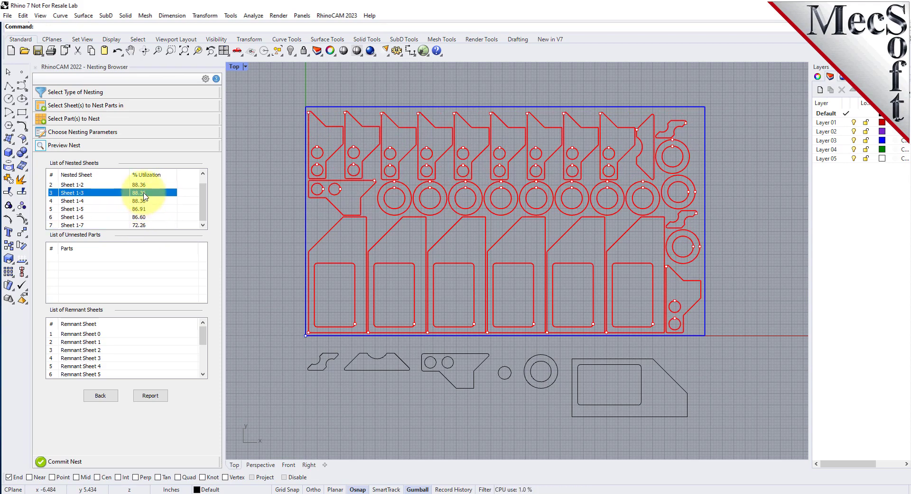
left_click(143, 185)
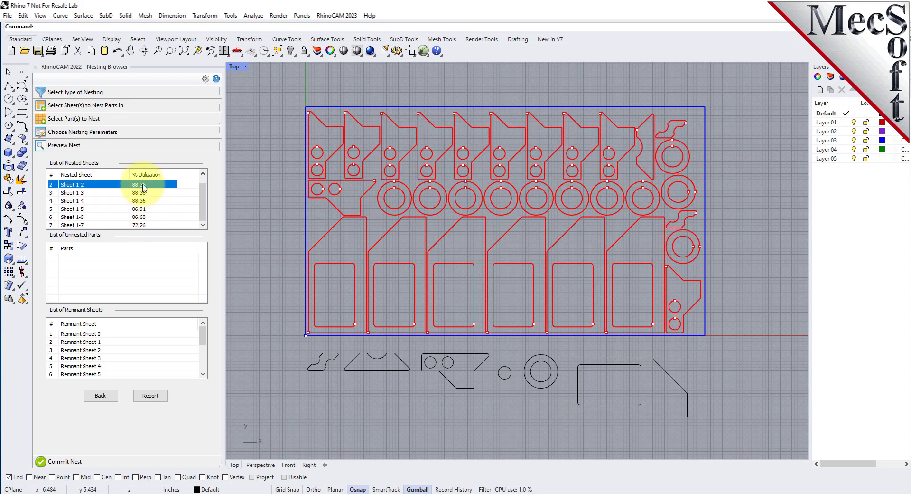
Commit the nest with a separate layer for each nested sheet and select the second nested sheet's layer.
left_click(75, 461)
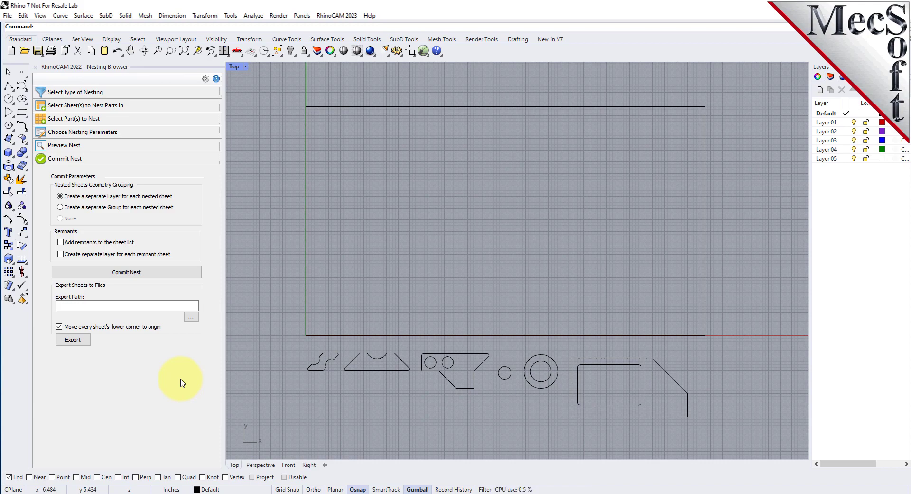
left_click(134, 271)
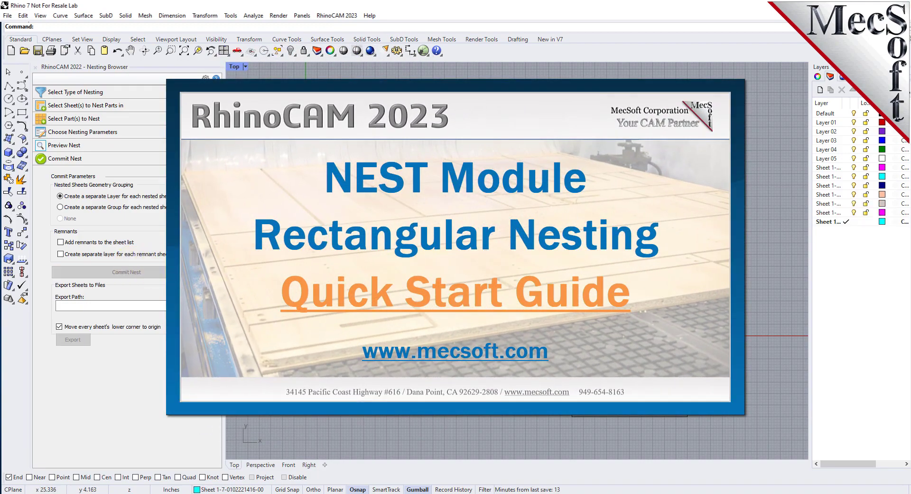
left_click(849, 179)
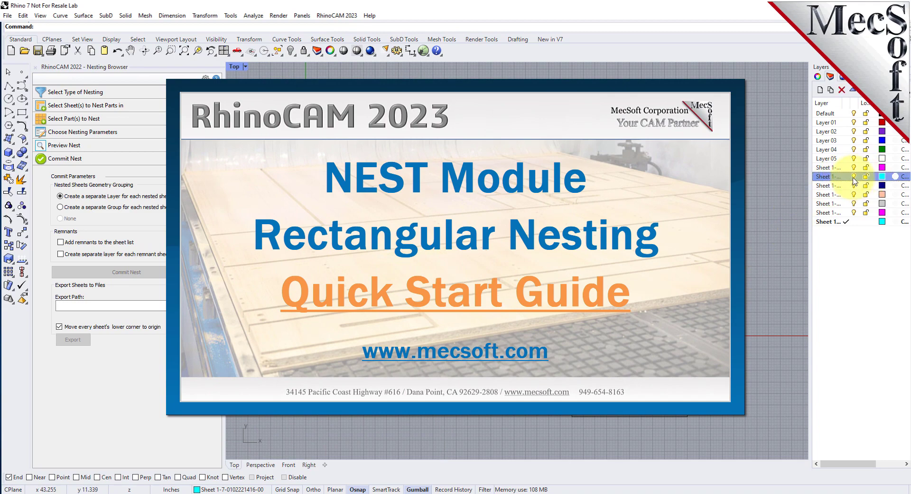